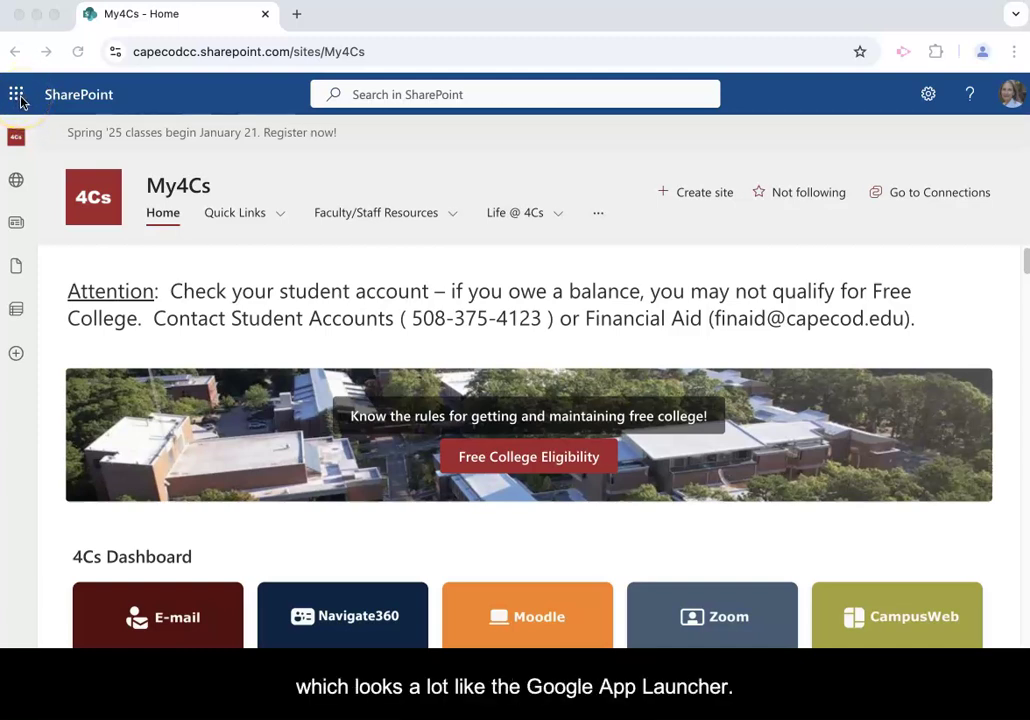
Open the Microsoft 365 home page from the SharePoint site's list of Microsoft 365 apps
{"action": "left_click", "coordinate": [18, 97]}
{"action": "left_click", "coordinate": [17, 95]}
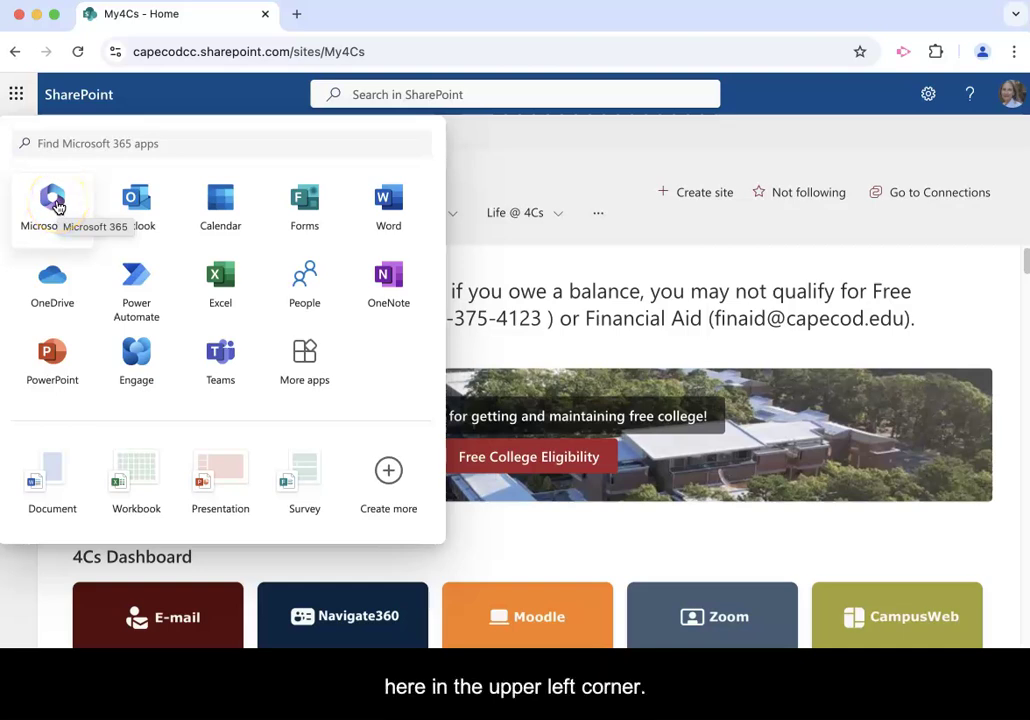
{"action": "left_click", "coordinate": [57, 204]}
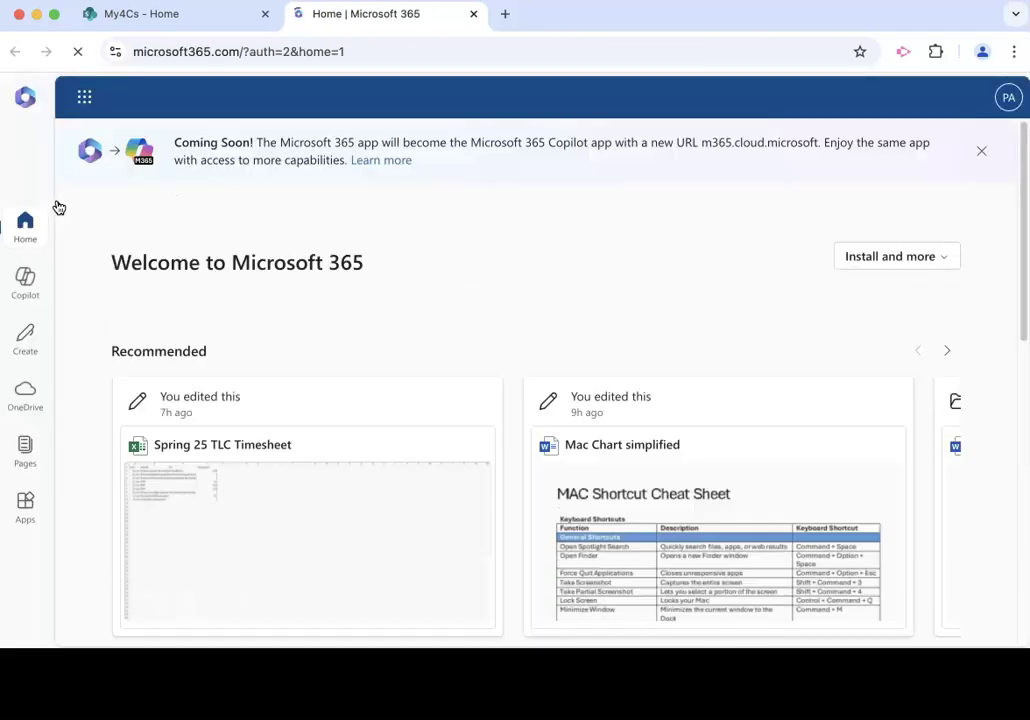
{"action": "left_click", "coordinate": [153, 231]}
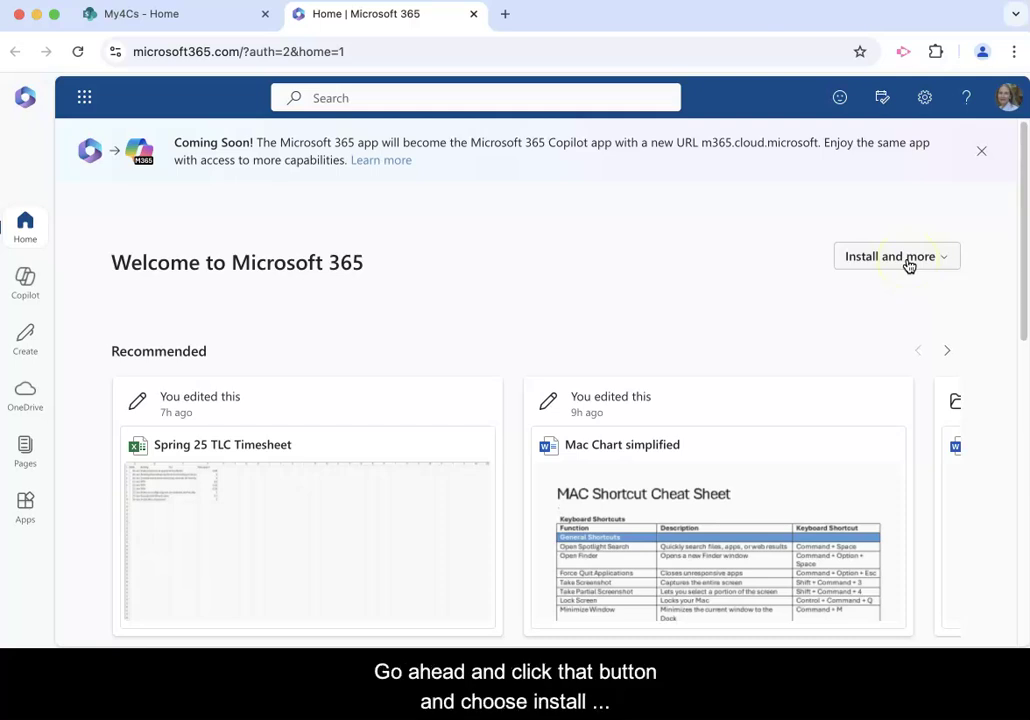
Go to the Microsoft 365 apps installation page of the account and download the Office installer
{"action": "left_click", "coordinate": [905, 257]}
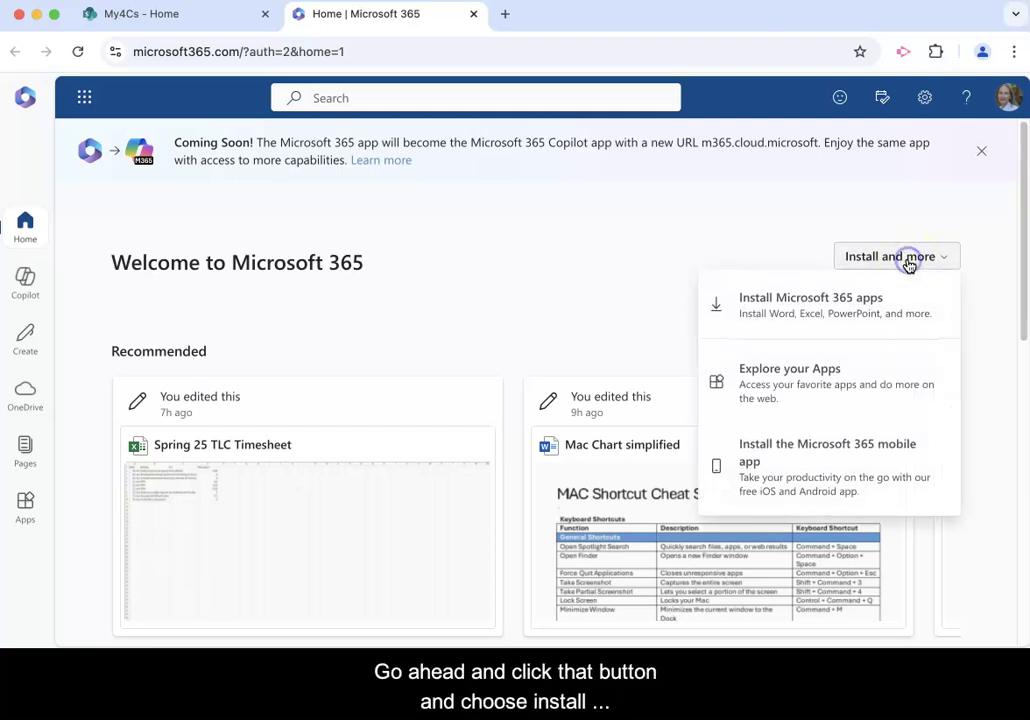
{"action": "left_click", "coordinate": [828, 316]}
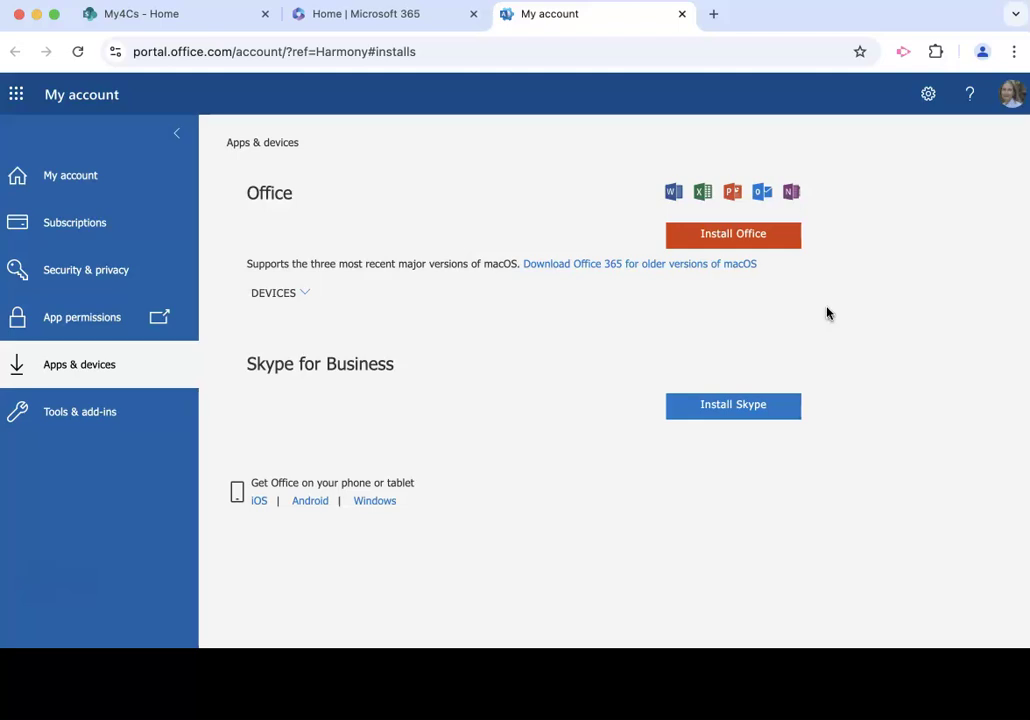
{"action": "left_click", "coordinate": [750, 242]}
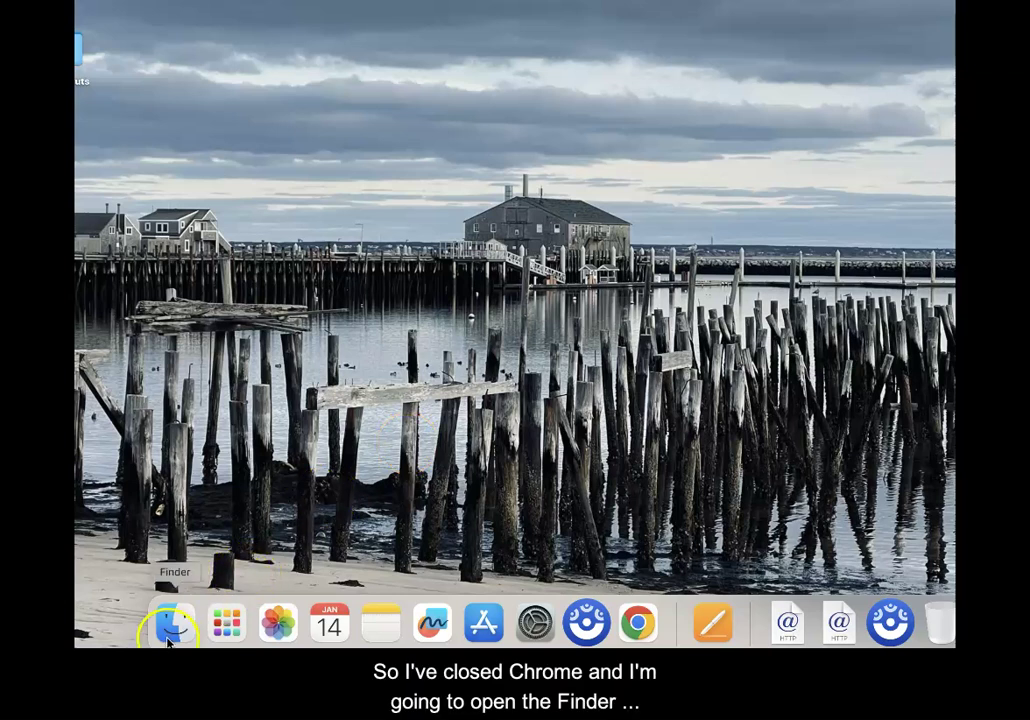
Switch to Finder and open the Microsoft 365 and Office BusinessPro installer package in the Downloads folder
{"action": "left_click", "coordinate": [174, 630]}
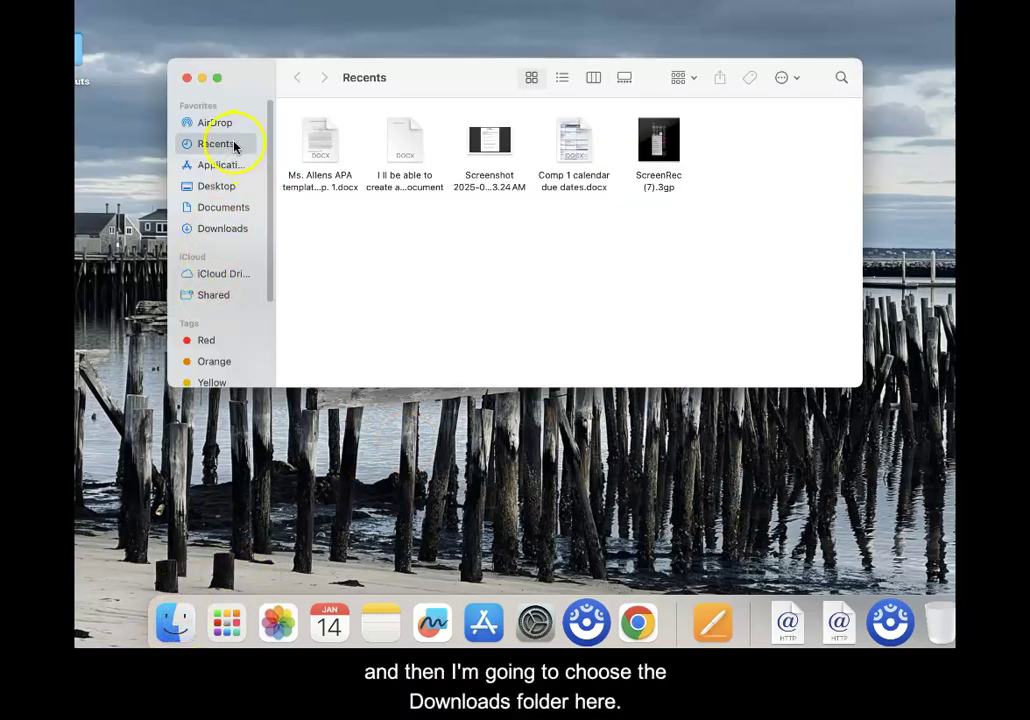
{"action": "left_click", "coordinate": [222, 229]}
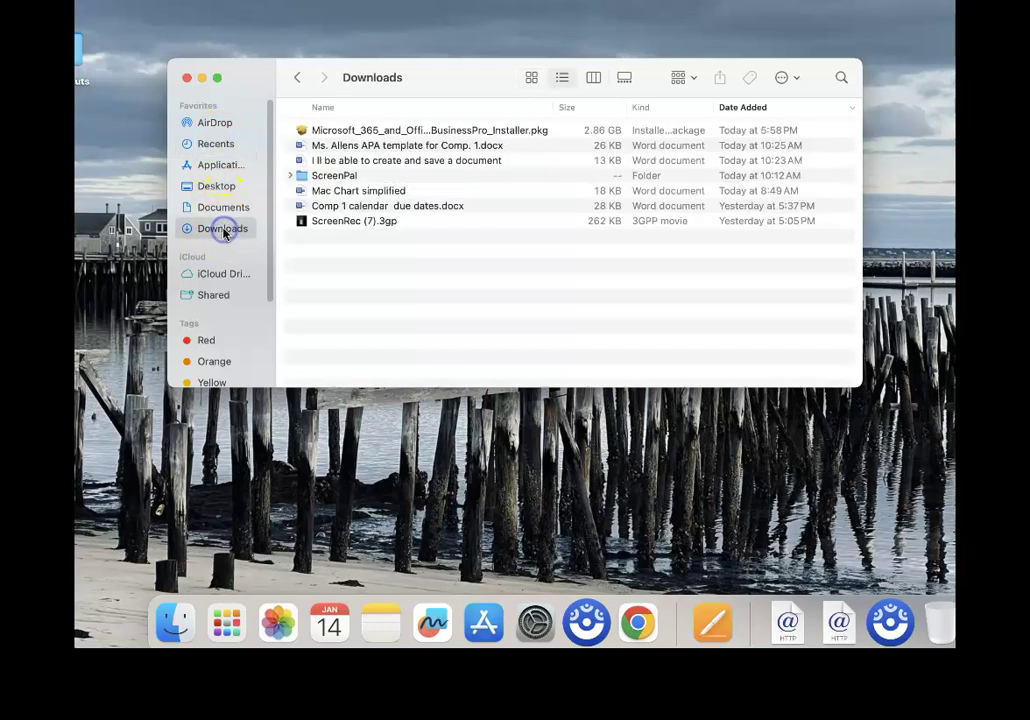
{"action": "double_click", "coordinate": [335, 132]}
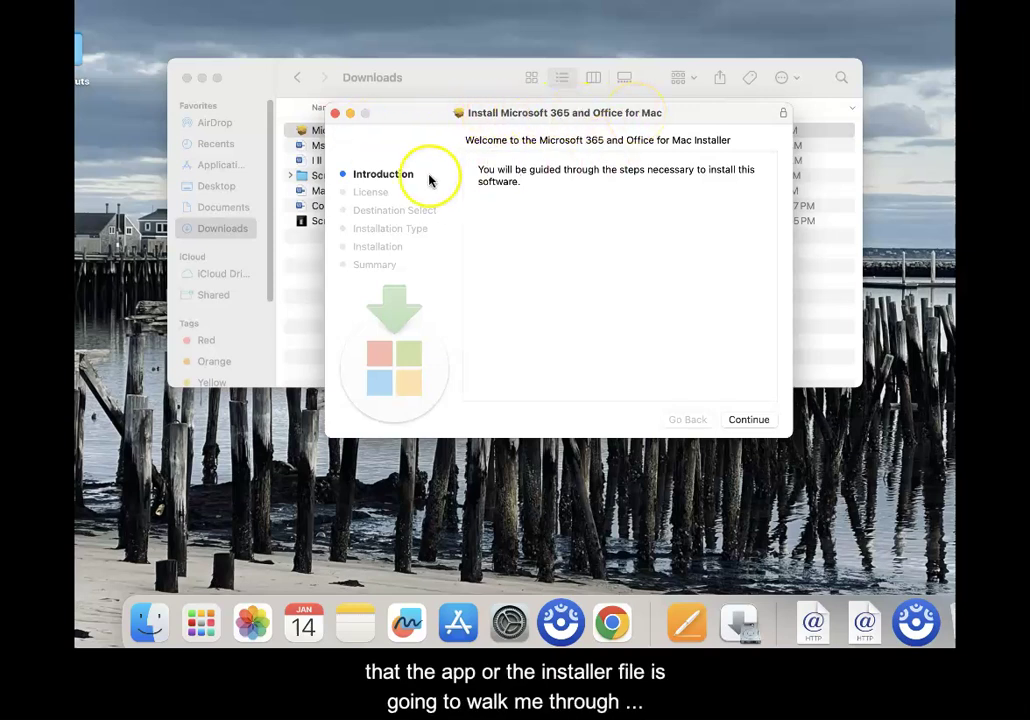
Proceed past the installer introduction, go to the end of the software license agreement and agree to its terms
{"action": "left_click", "coordinate": [747, 421]}
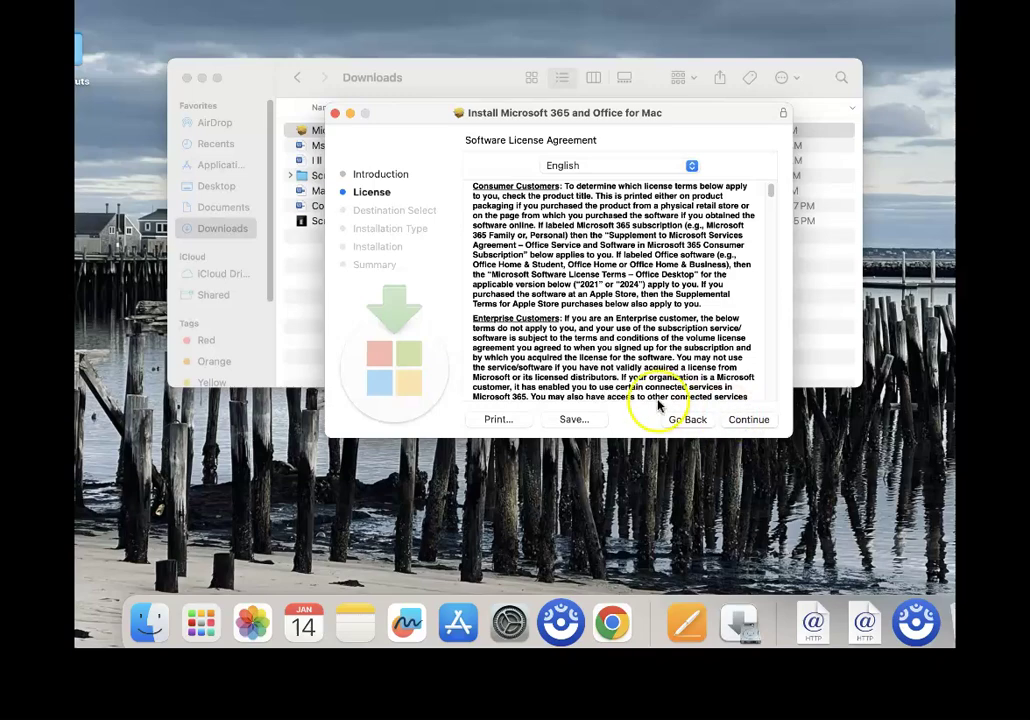
{"action": "scroll", "coordinate": [627, 381], "scroll_direction": "up", "scroll_amount": 1}
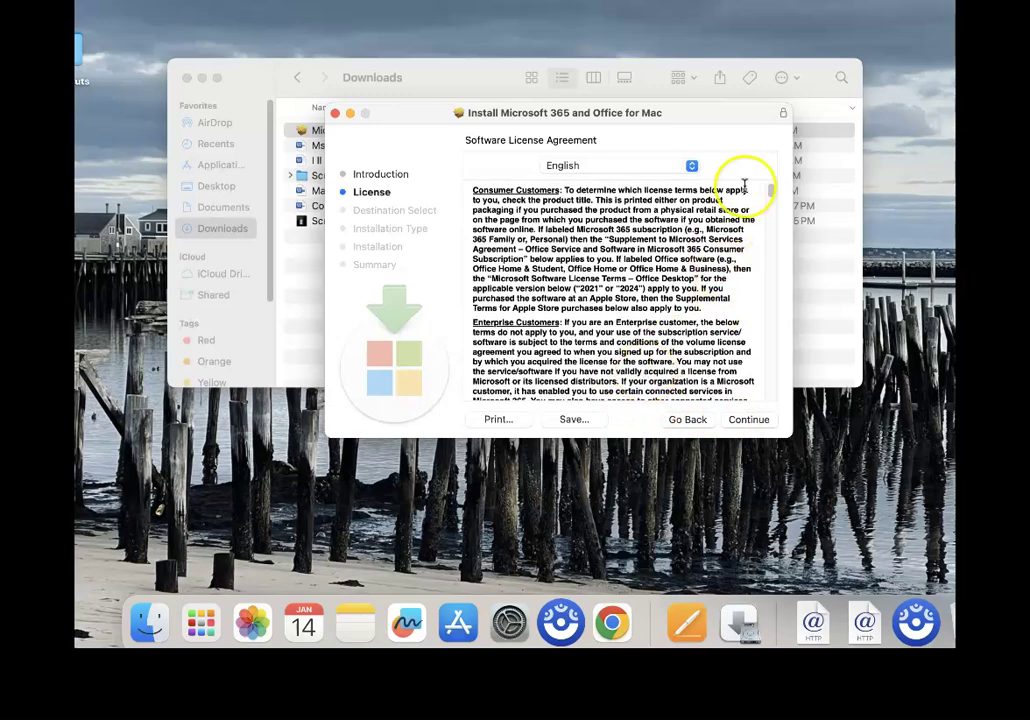
{"action": "left_click_drag", "start_coordinate": [768, 193], "coordinate": [786, 402]}
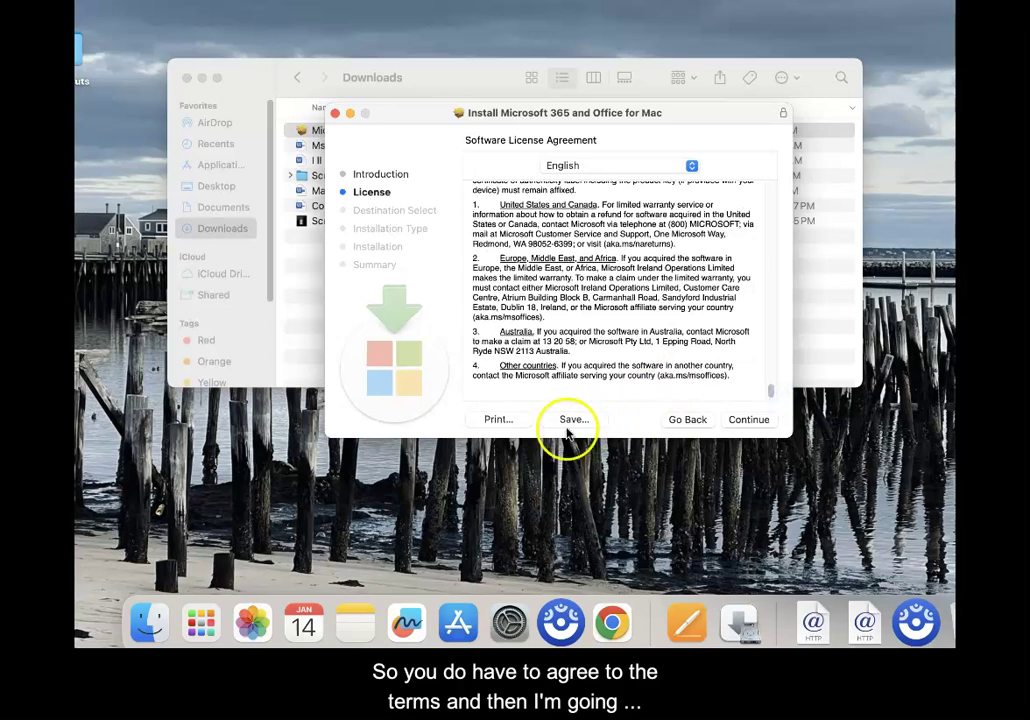
{"action": "left_click", "coordinate": [745, 420]}
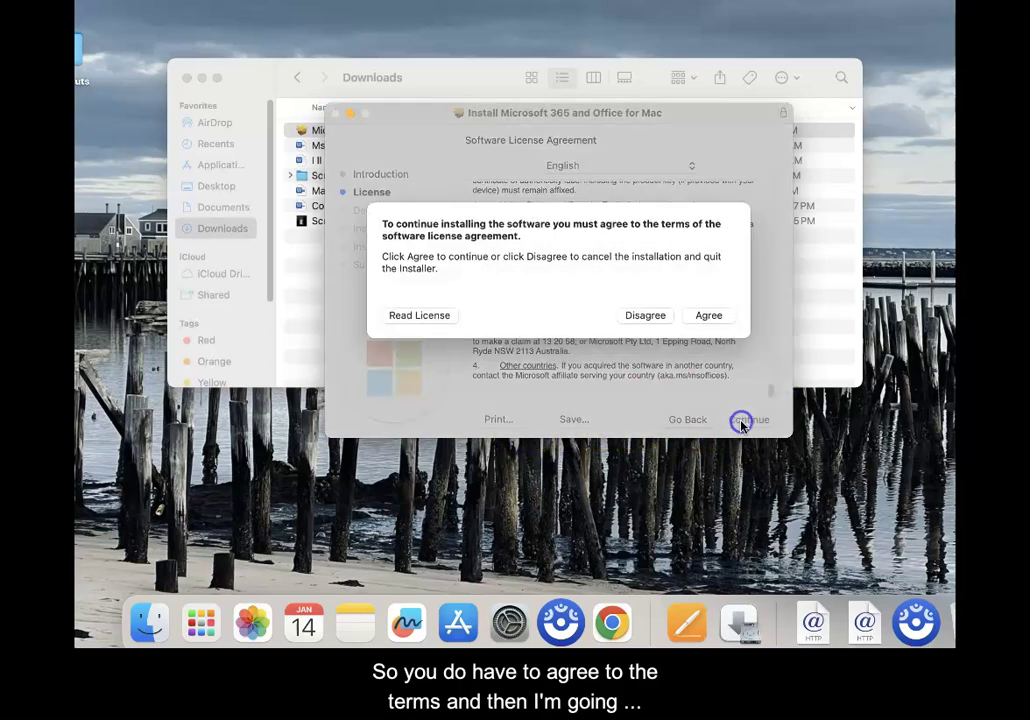
{"action": "left_click", "coordinate": [710, 316]}
Choose to install the software for all users of this computer and proceed to the installation type
{"action": "left_click", "coordinate": [752, 420]}
{"action": "left_click", "coordinate": [624, 226]}
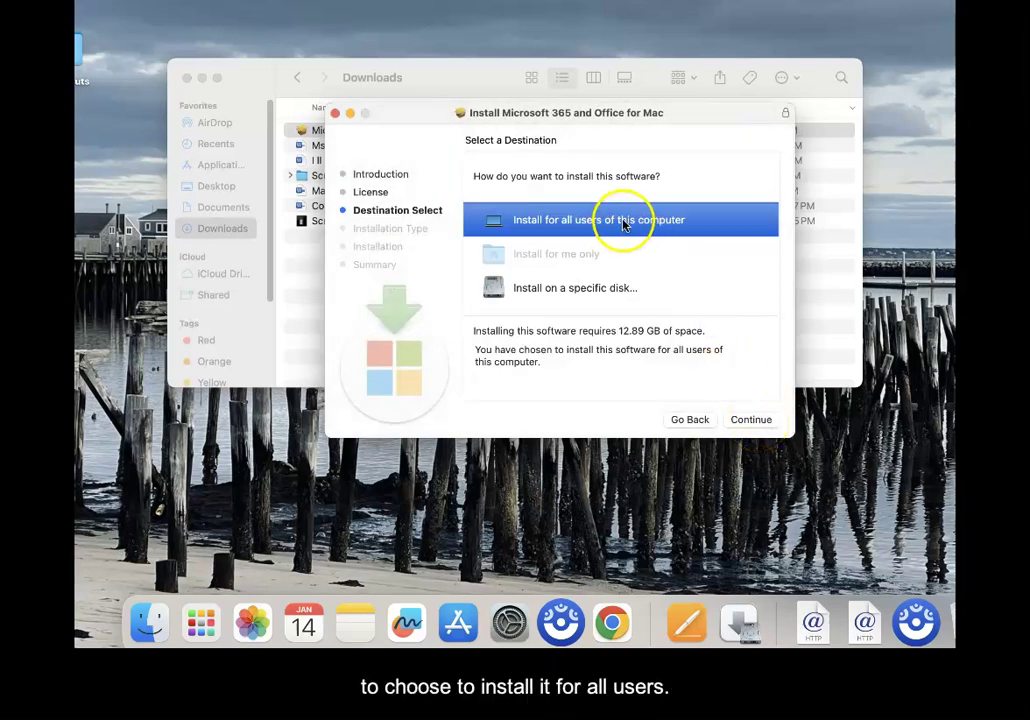
{"action": "left_click", "coordinate": [758, 422]}
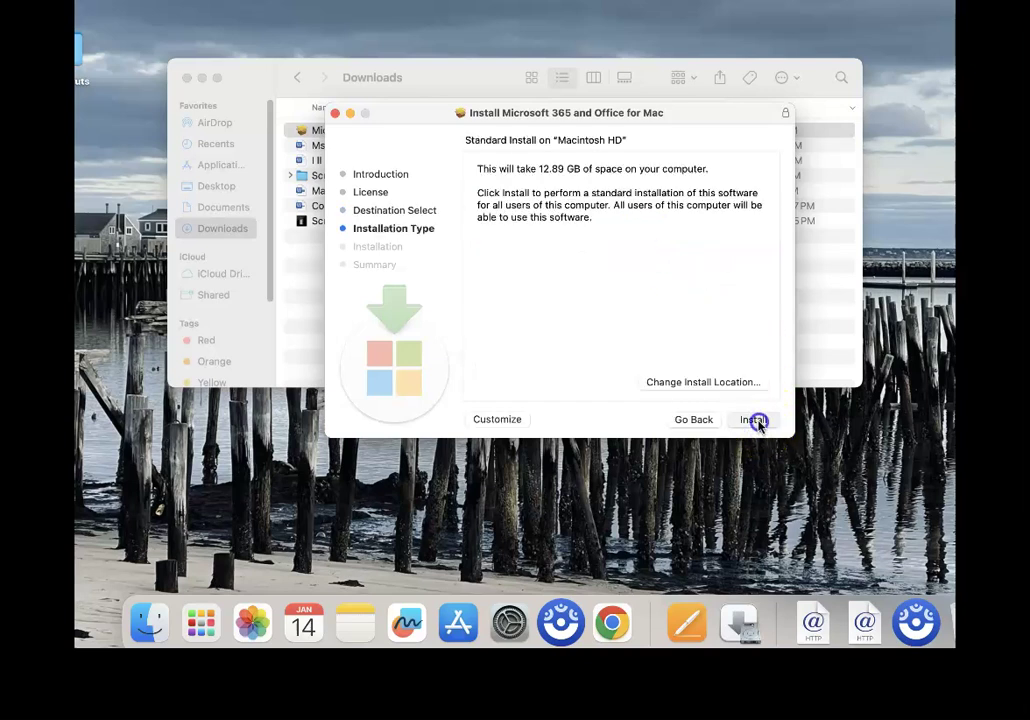
Start the standard installation and authorize it by entering the Mac account password
{"action": "left_click", "coordinate": [756, 420]}
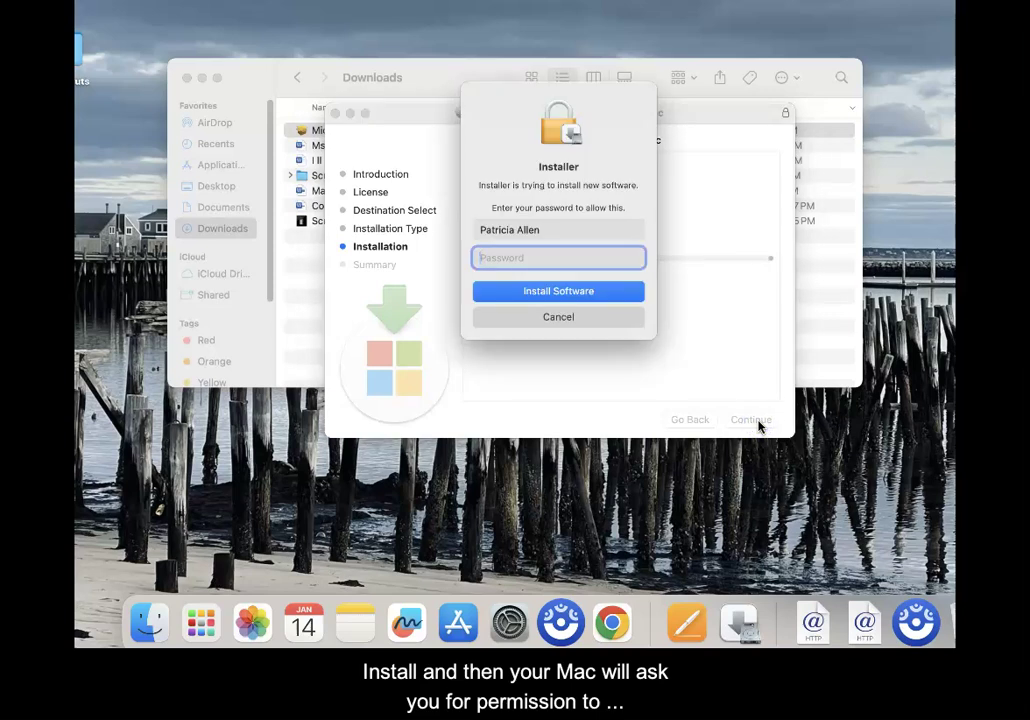
{"action": "type", "text": "•"}
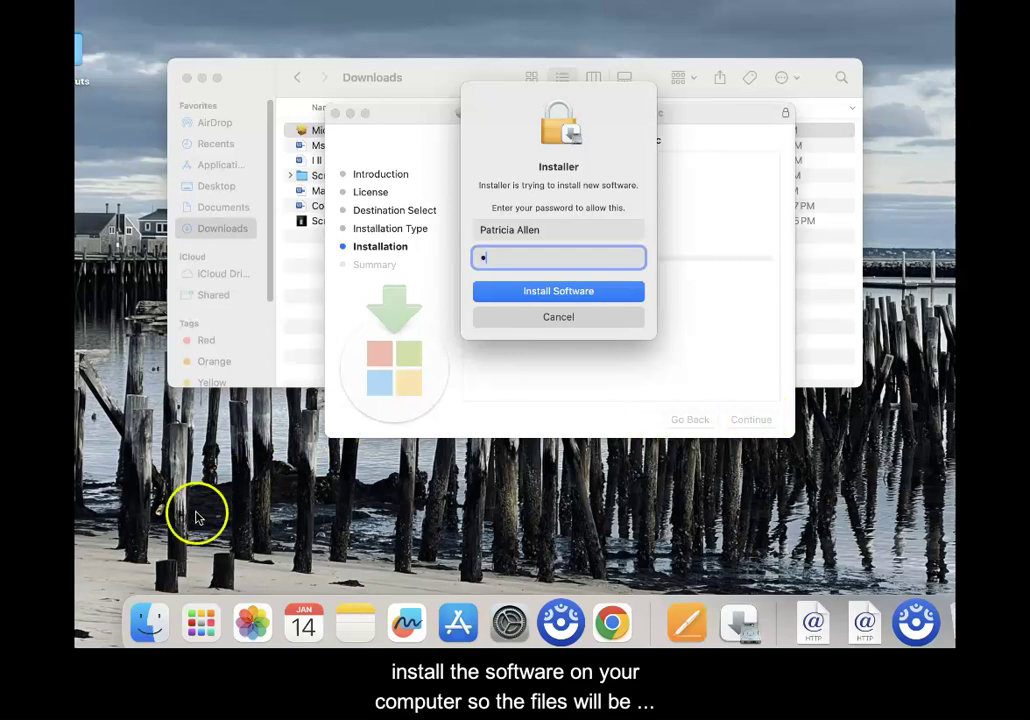
{"action": "key", "text": "Return"}
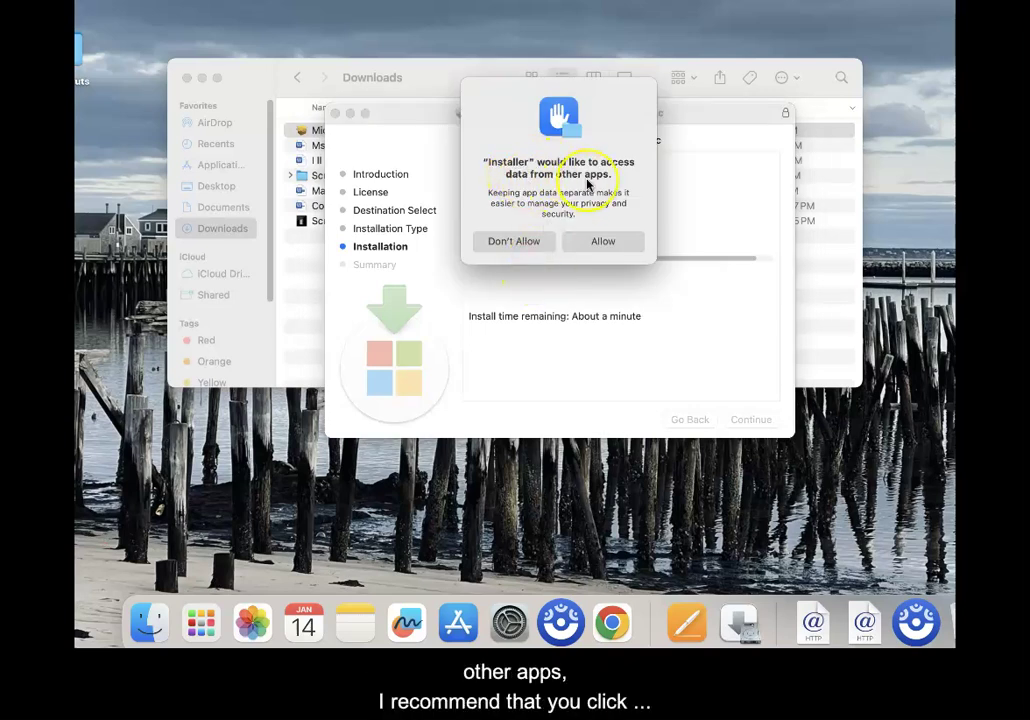
Deny the installer access to data from other apps and quit Microsoft Teams
{"action": "left_click", "coordinate": [524, 243]}
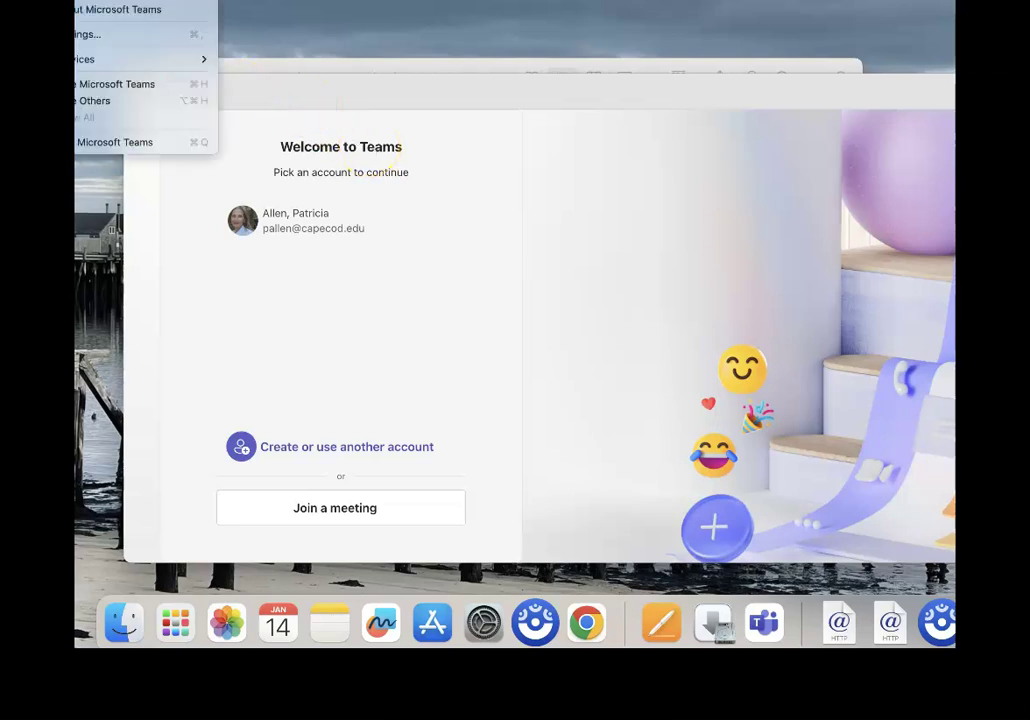
{"action": "left_click", "coordinate": [131, 143]}
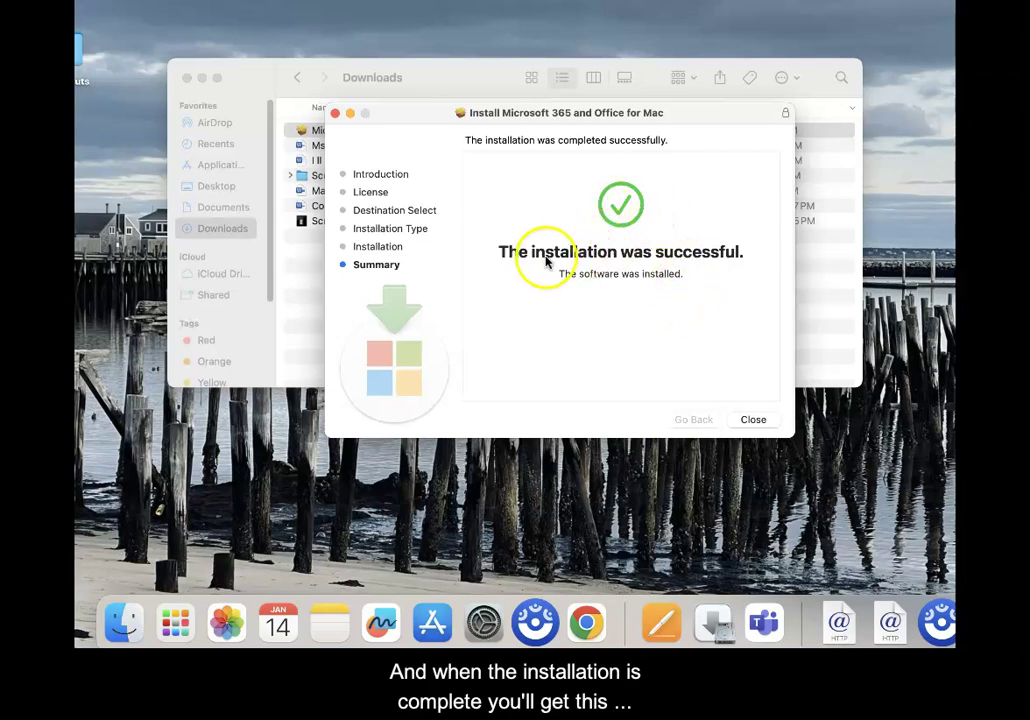
Close the finished Microsoft 365 installer and move its package to the Trash
{"action": "left_click", "coordinate": [754, 422]}
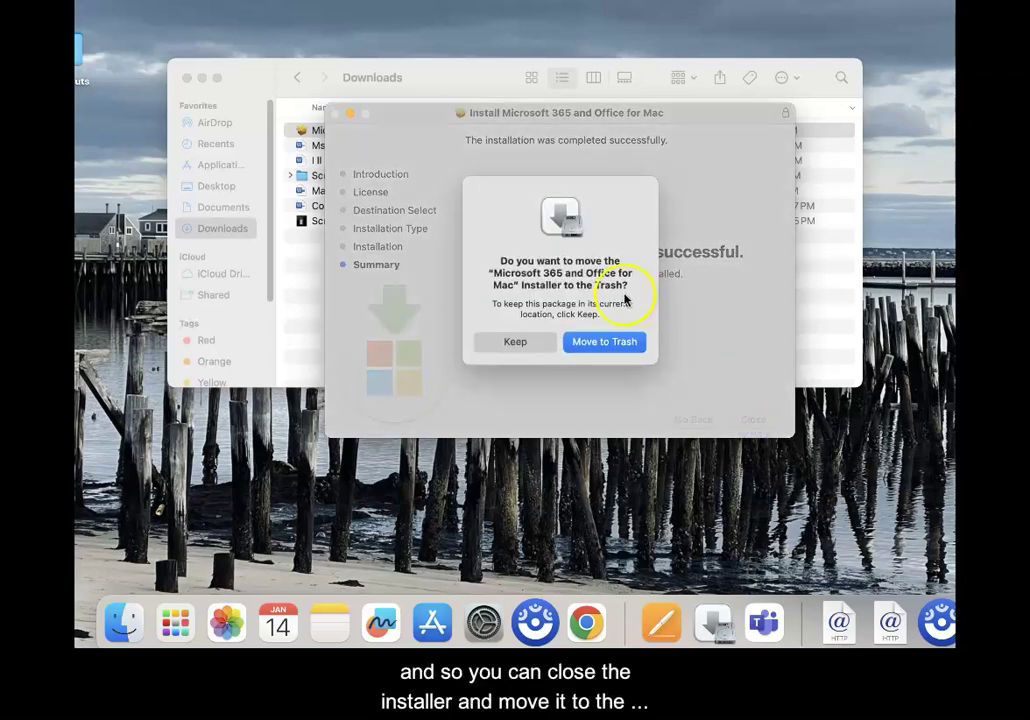
{"action": "left_click", "coordinate": [603, 343]}
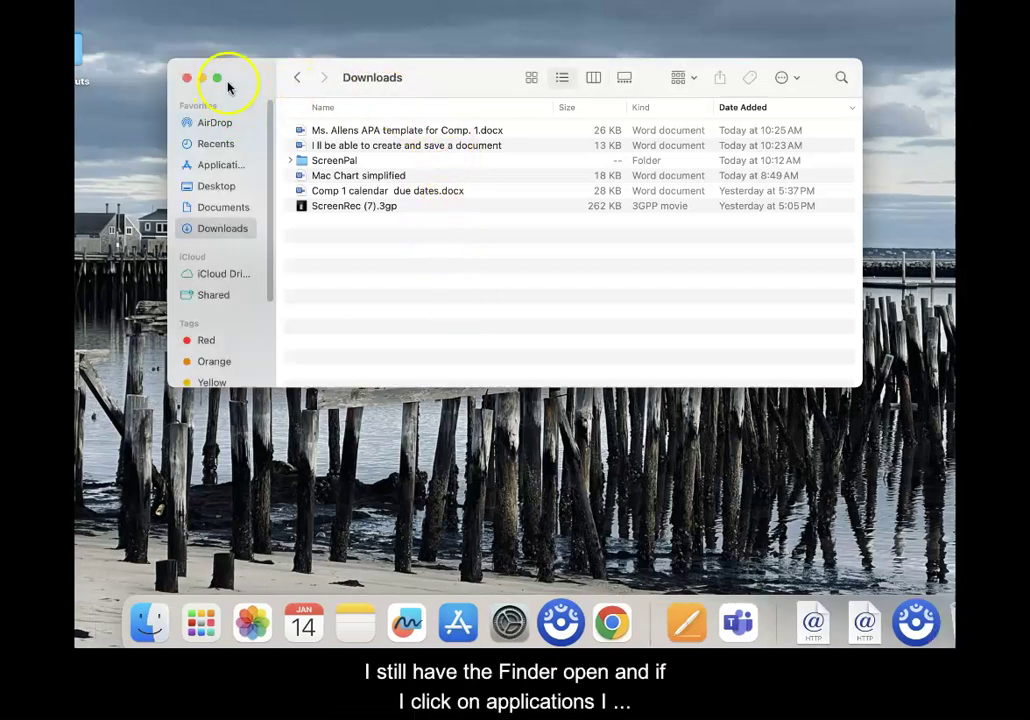
Look through the Applications folder in Finder for the installed Microsoft apps and close the window
{"action": "left_click", "coordinate": [218, 168]}
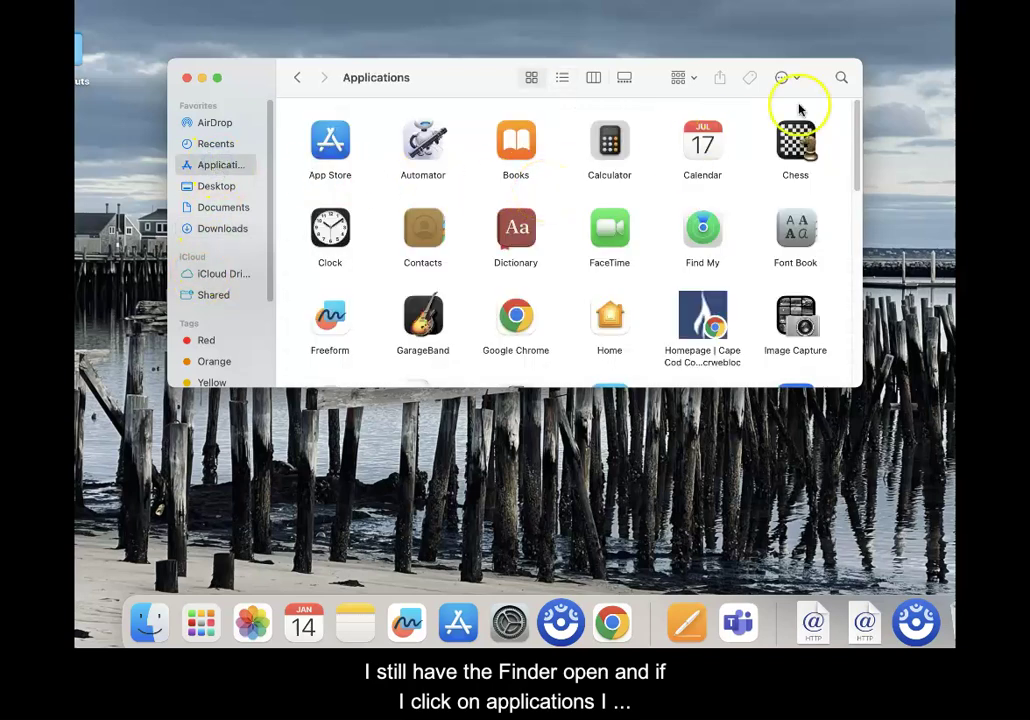
{"action": "left_click_drag", "start_coordinate": [858, 140], "coordinate": [864, 203]}
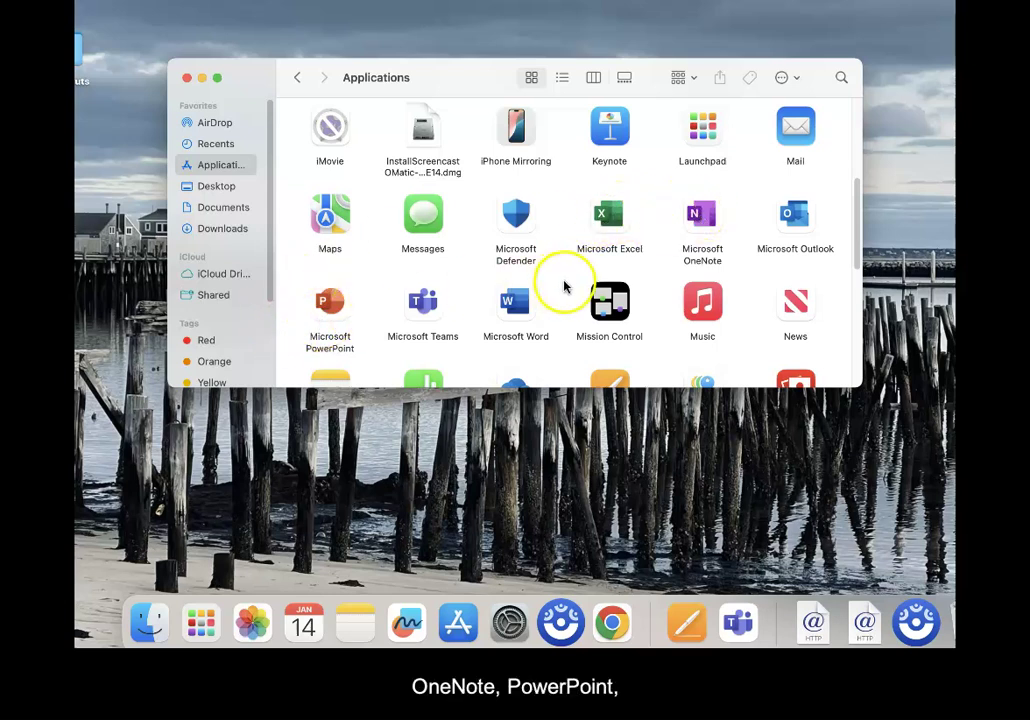
{"action": "left_click_drag", "start_coordinate": [858, 205], "coordinate": [862, 236]}
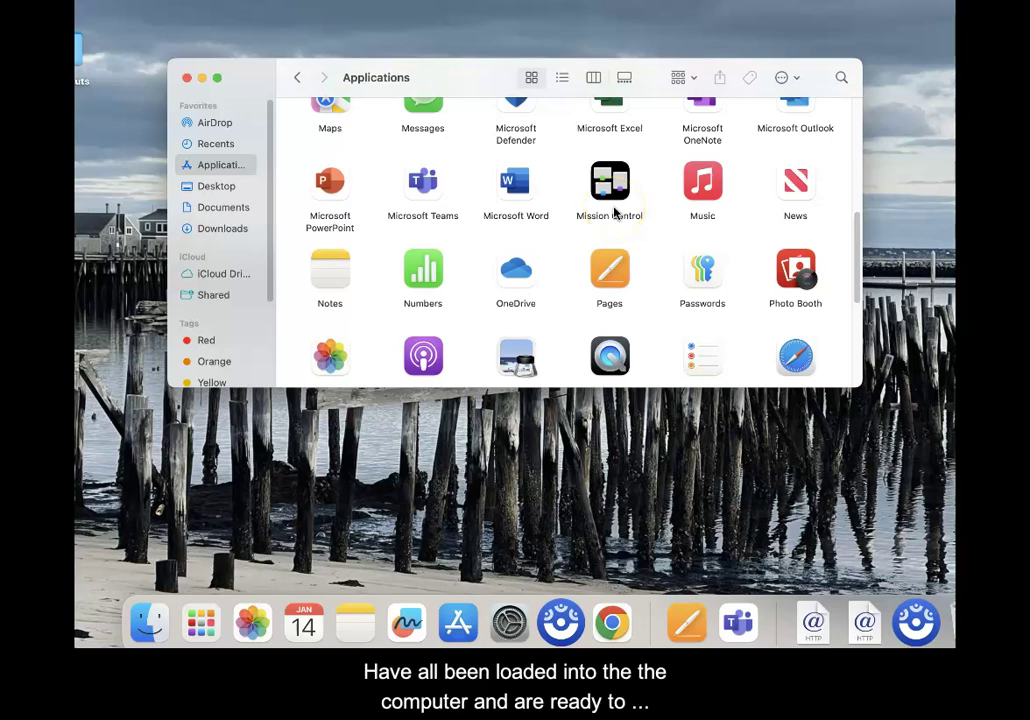
{"action": "left_click", "coordinate": [187, 78]}
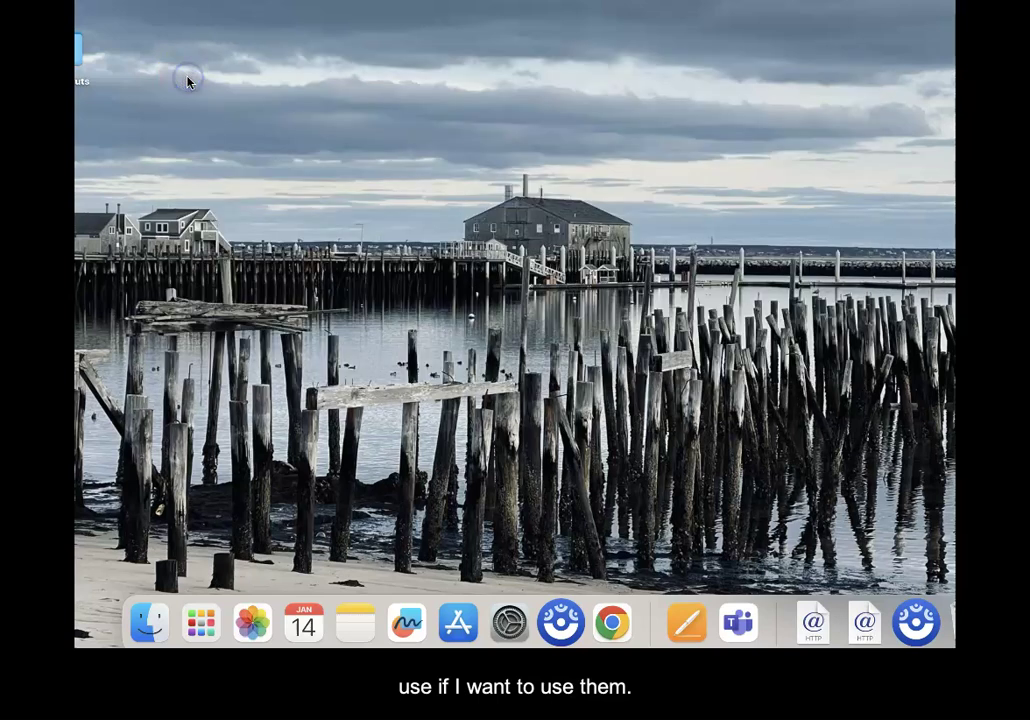
Browse both Launchpad pages to review the installed apps, ending on the page with the Microsoft apps
{"action": "left_click", "coordinate": [205, 626]}
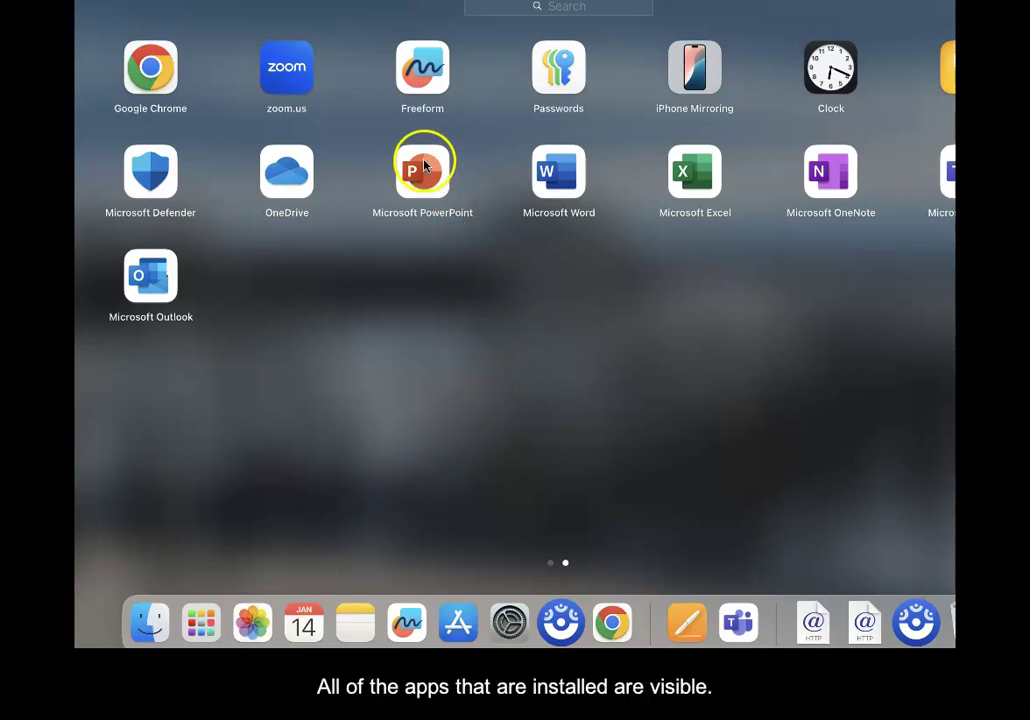
{"action": "left_click", "coordinate": [553, 567]}
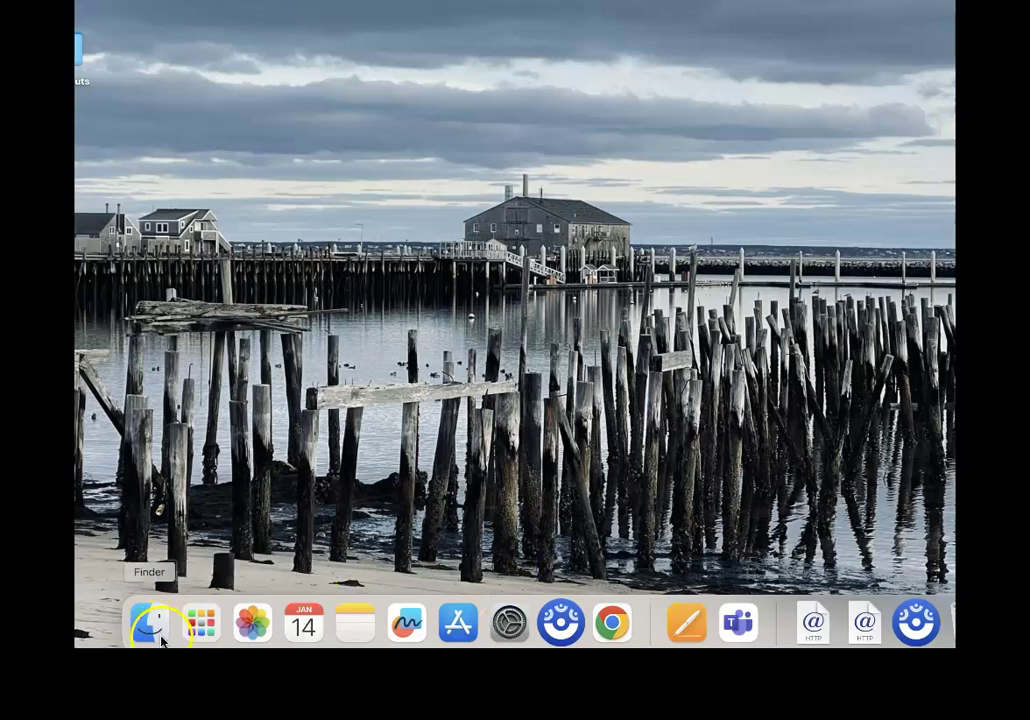
{"action": "left_click", "coordinate": [200, 622]}
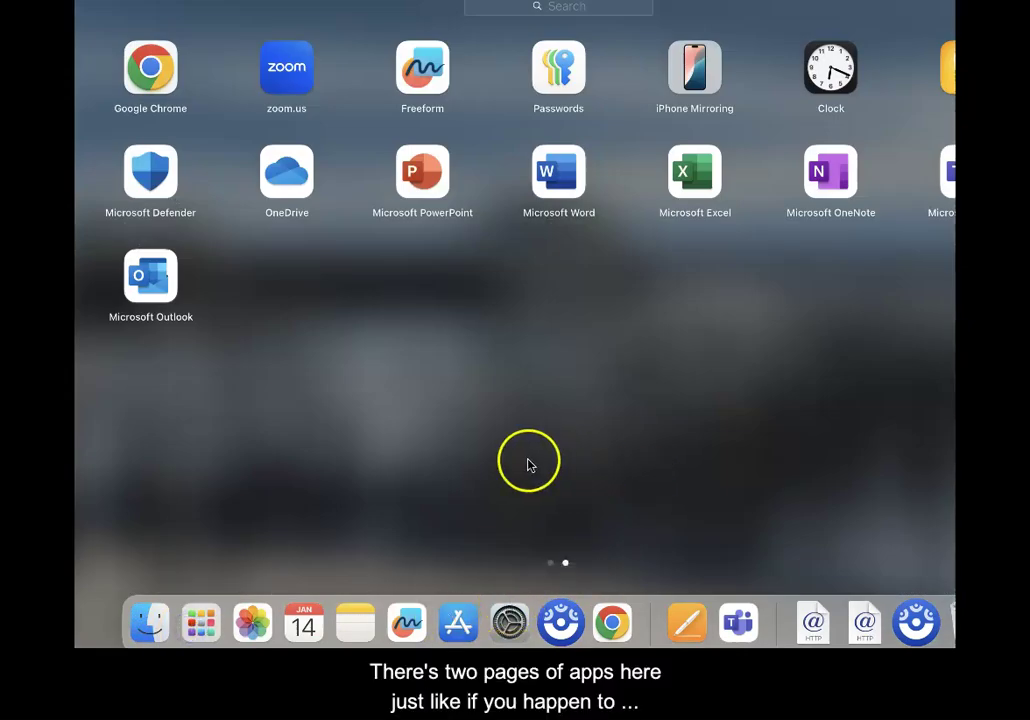
{"action": "scroll", "coordinate": [623, 460], "scroll_direction": "left", "scroll_amount": 3}
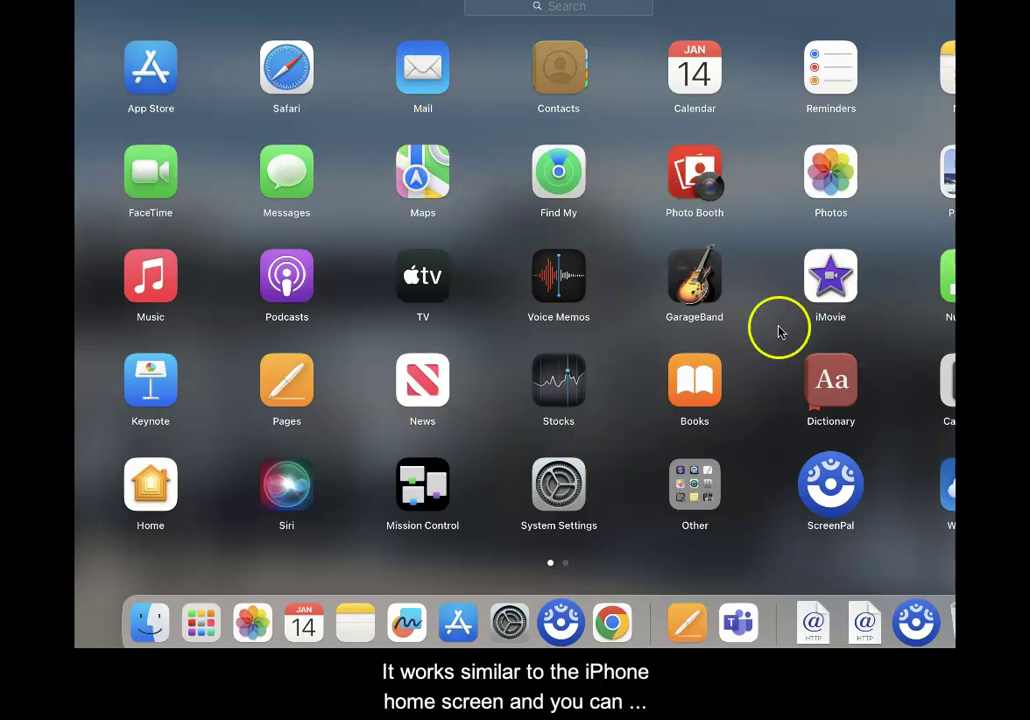
{"action": "left_click_drag", "start_coordinate": [763, 318], "coordinate": [80, 322]}
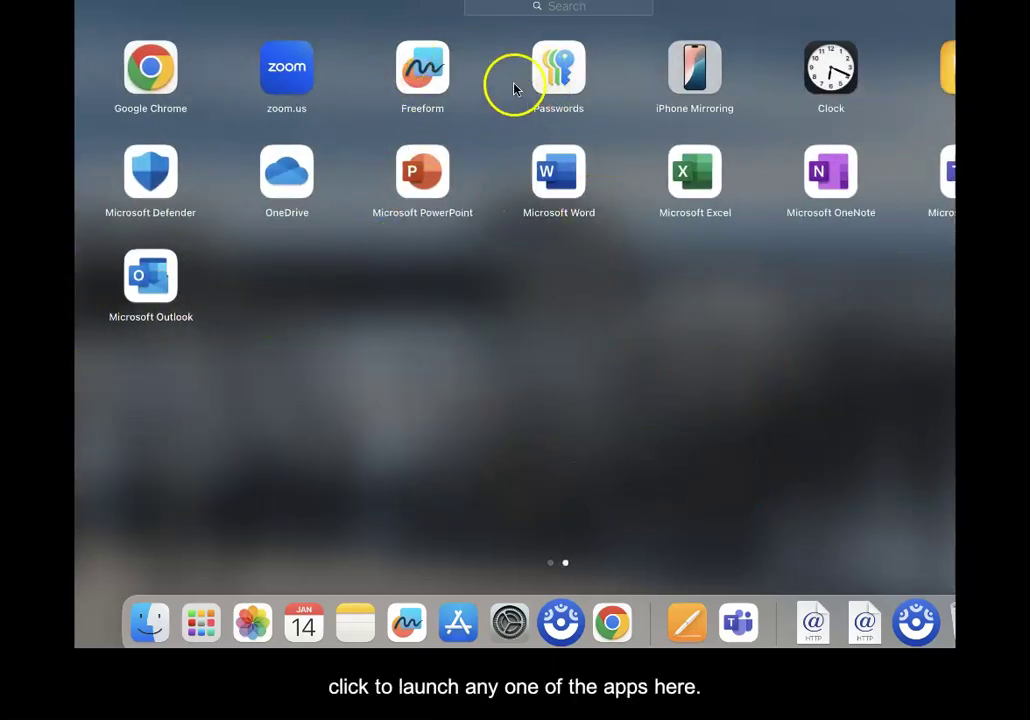
Create a blank document in Microsoft Word and expand its window to full screen
{"action": "left_click", "coordinate": [572, 181]}
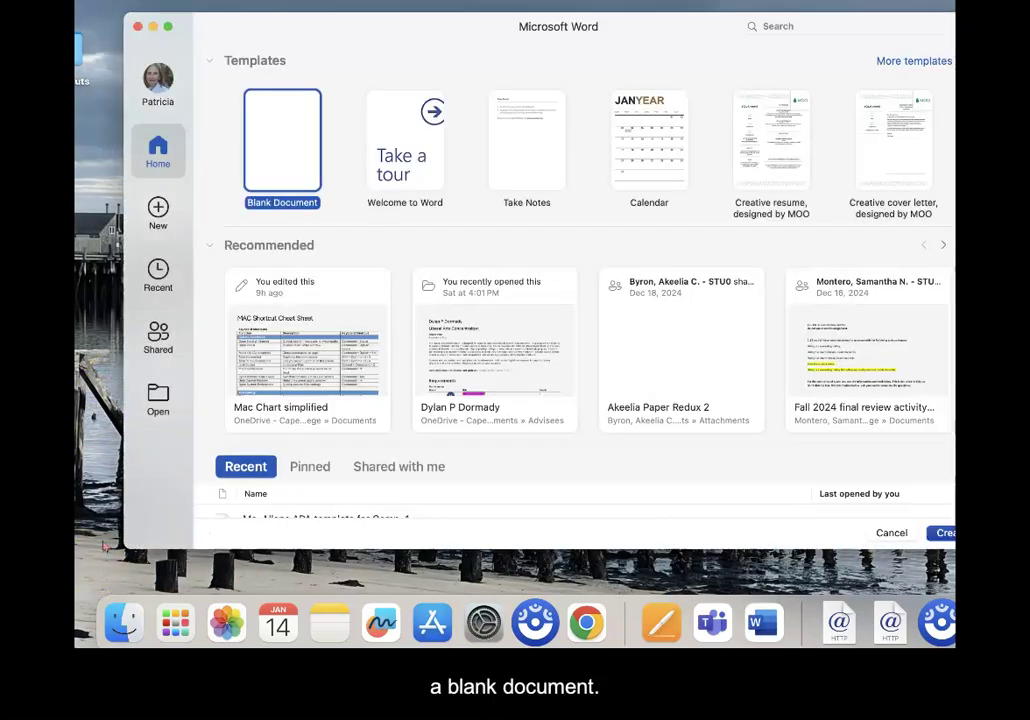
{"action": "double_click", "coordinate": [292, 152]}
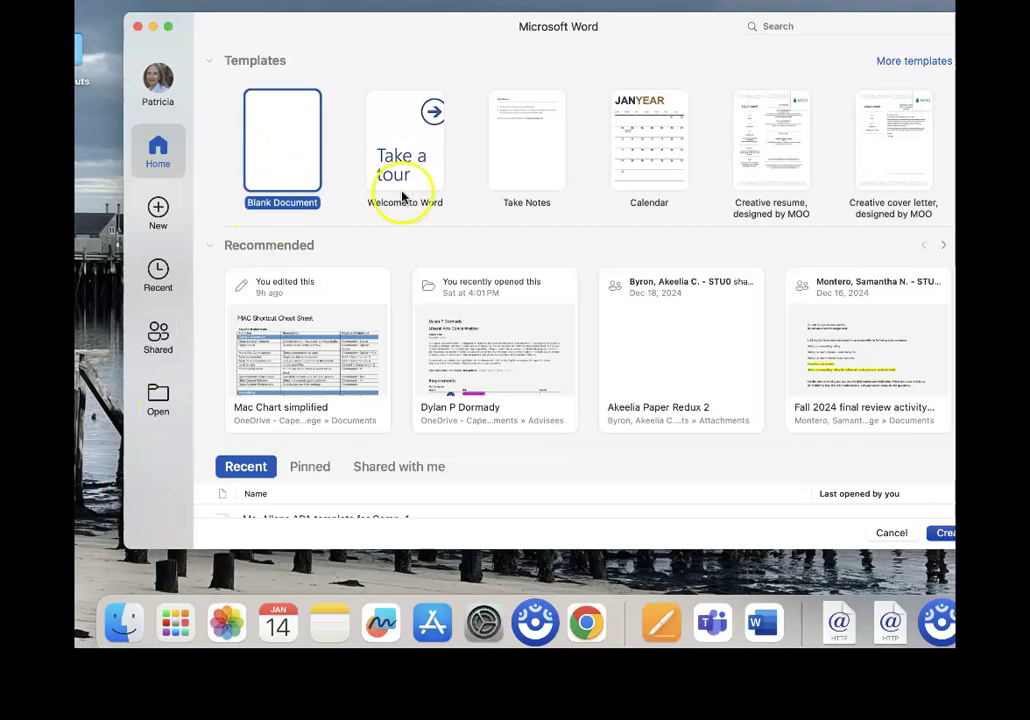
{"action": "left_click", "coordinate": [946, 537]}
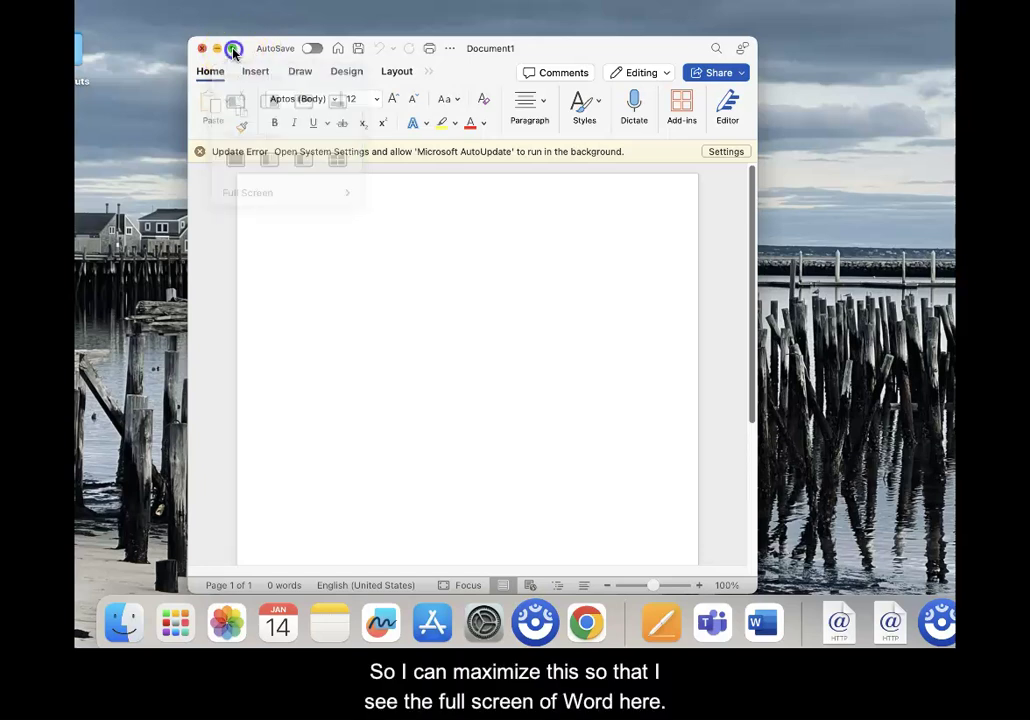
{"action": "left_click", "coordinate": [231, 50]}
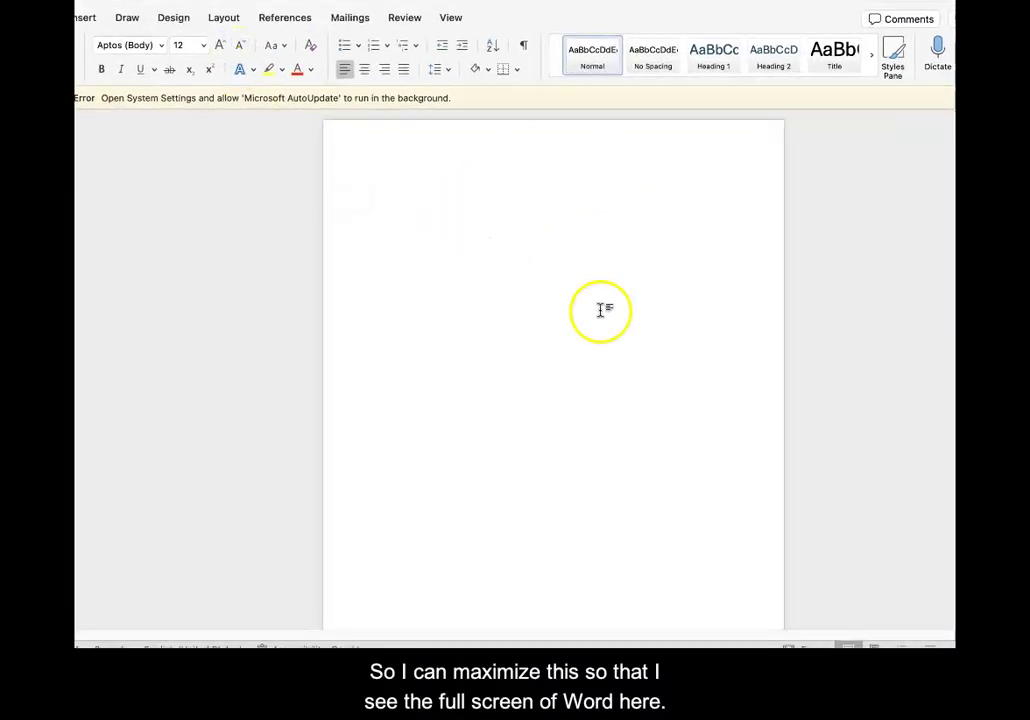